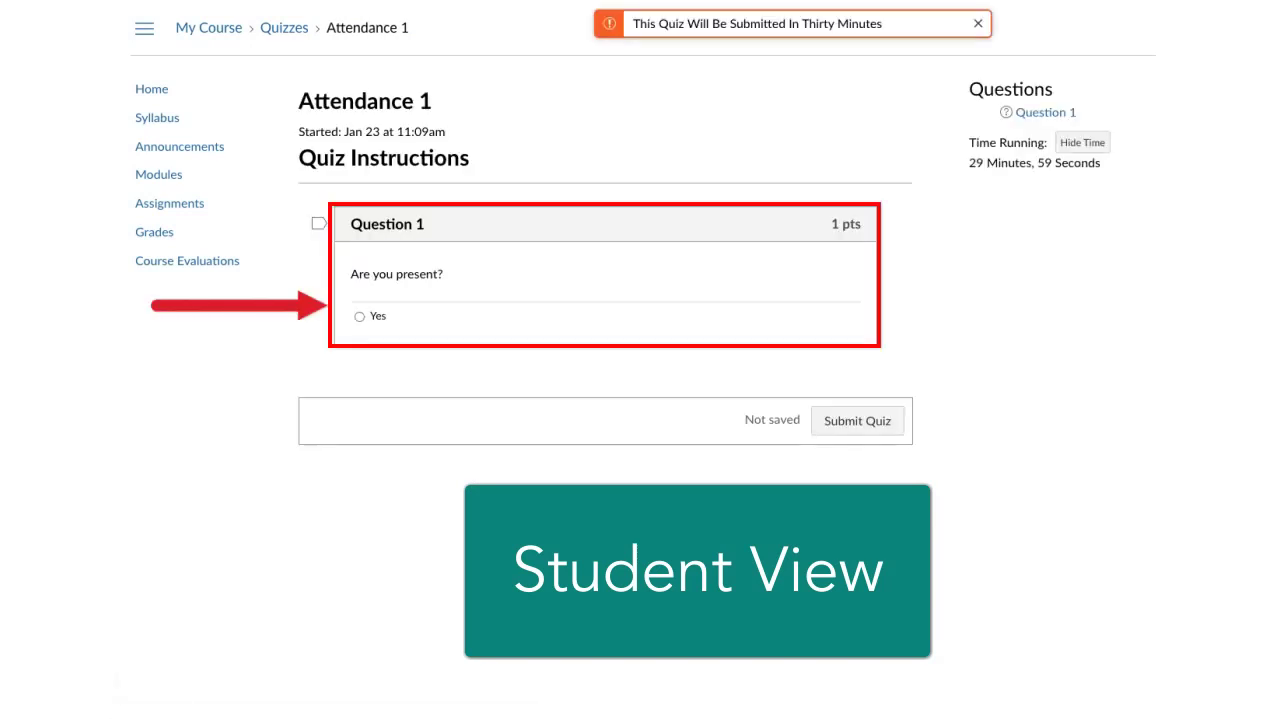
Step: Select Yes for Question 1 of the Attendance 1 quiz in Student View
click(359, 316)
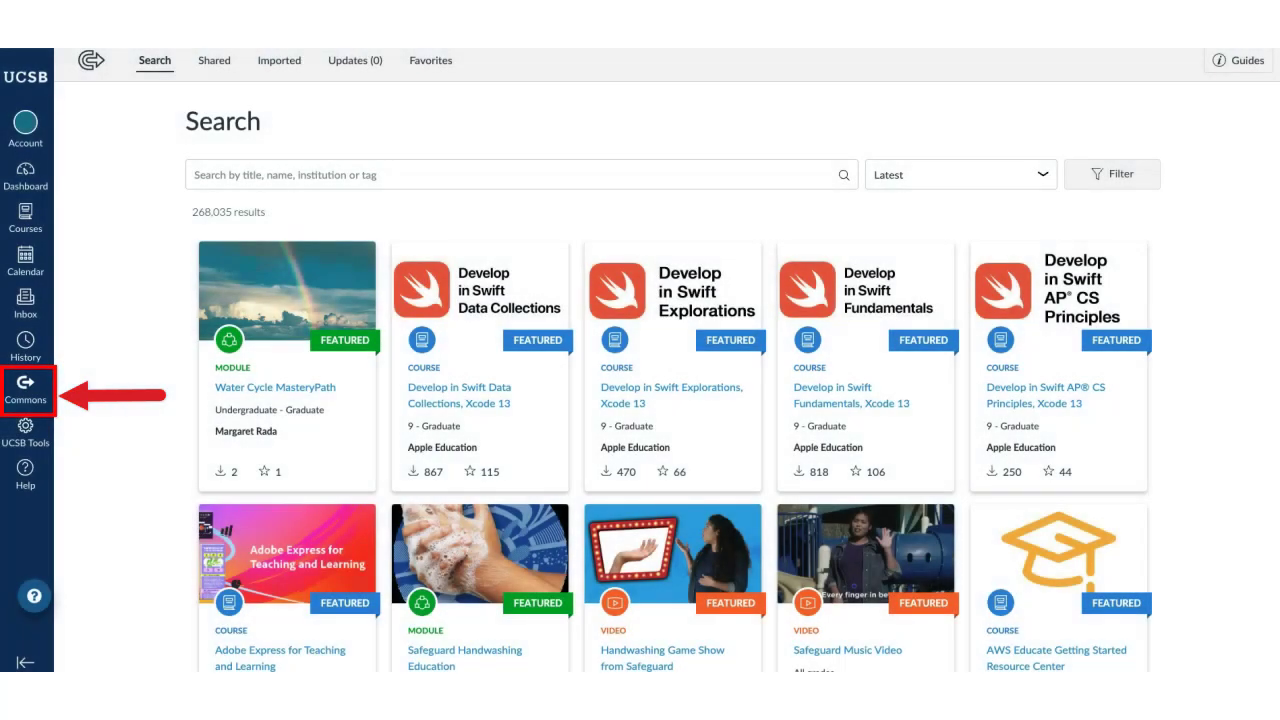
Step: Search Commons for 'UCSB attendance quizzes' and select My Course as the import destination
click(196, 175)
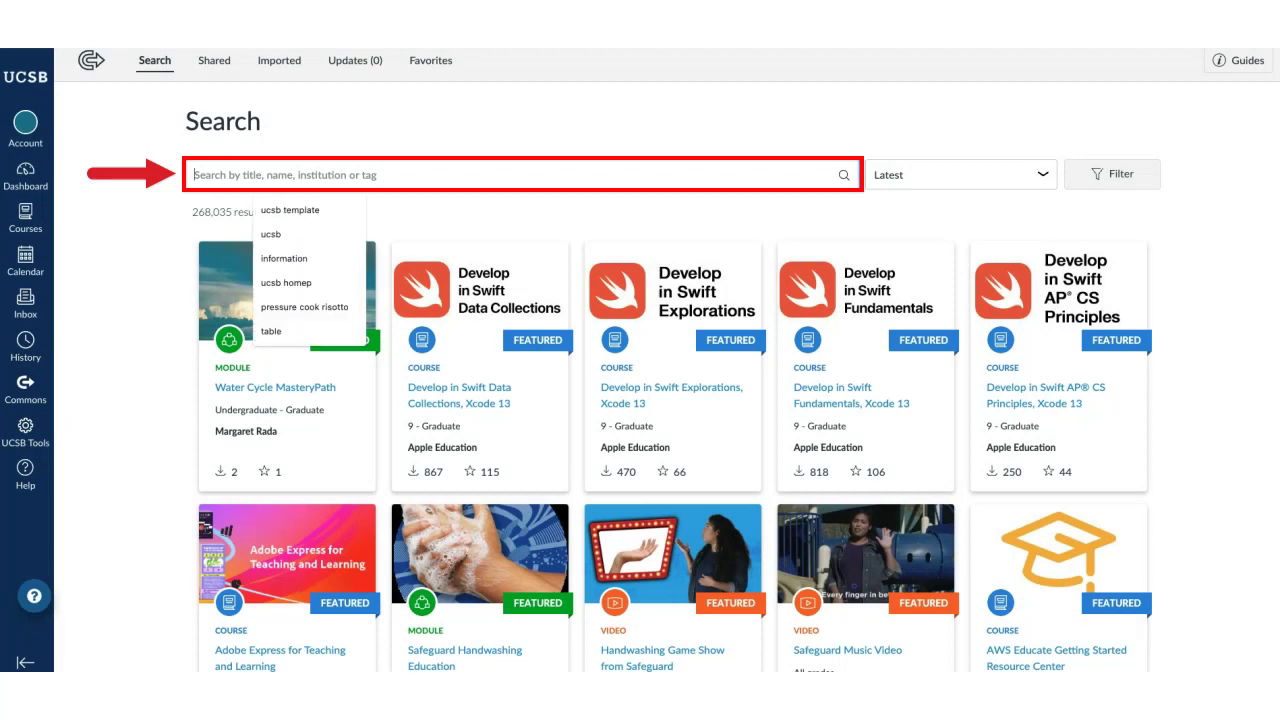
text(UCSB attendance quizzes)
key(Return)
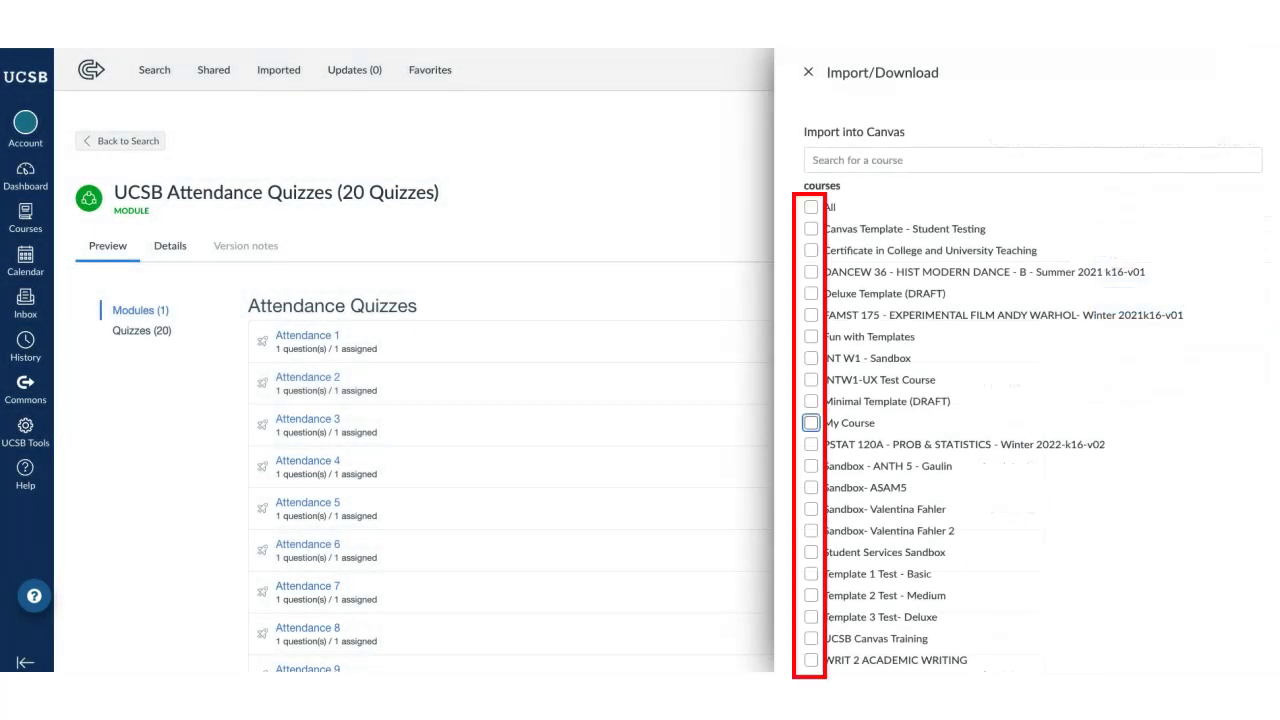
click(811, 422)
scroll(1030, 420, down, 3)
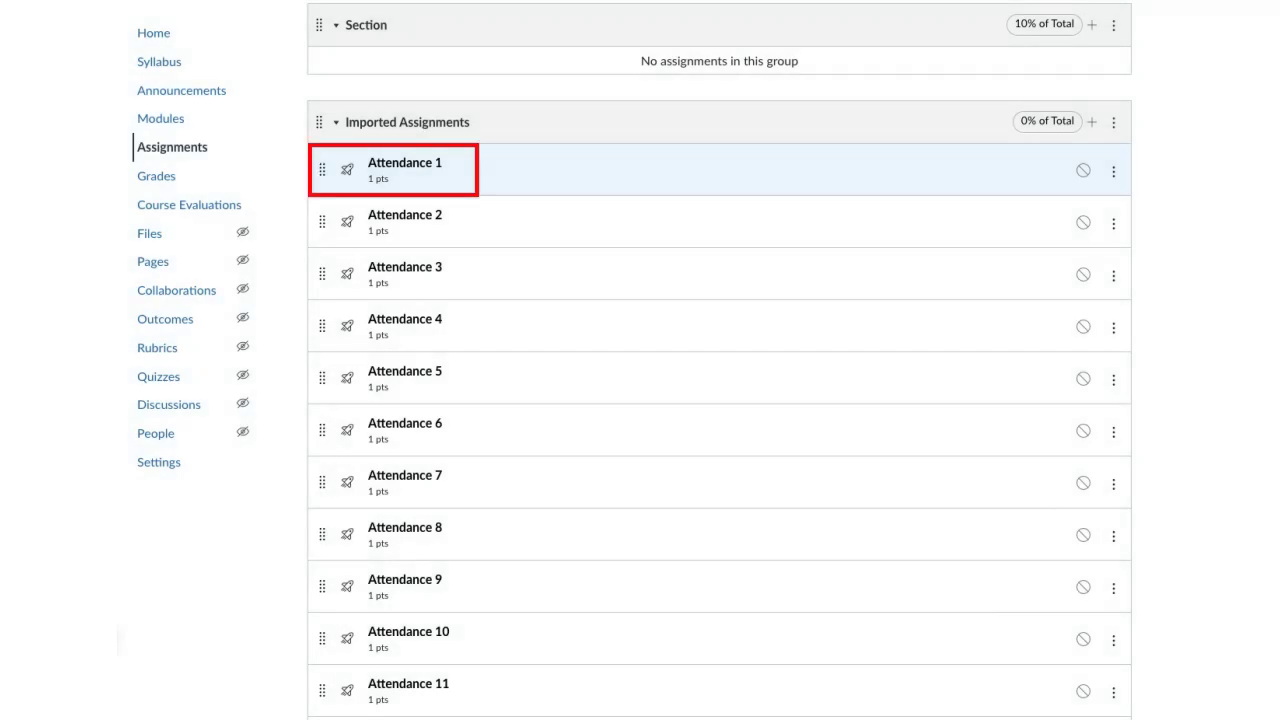
click(404, 163)
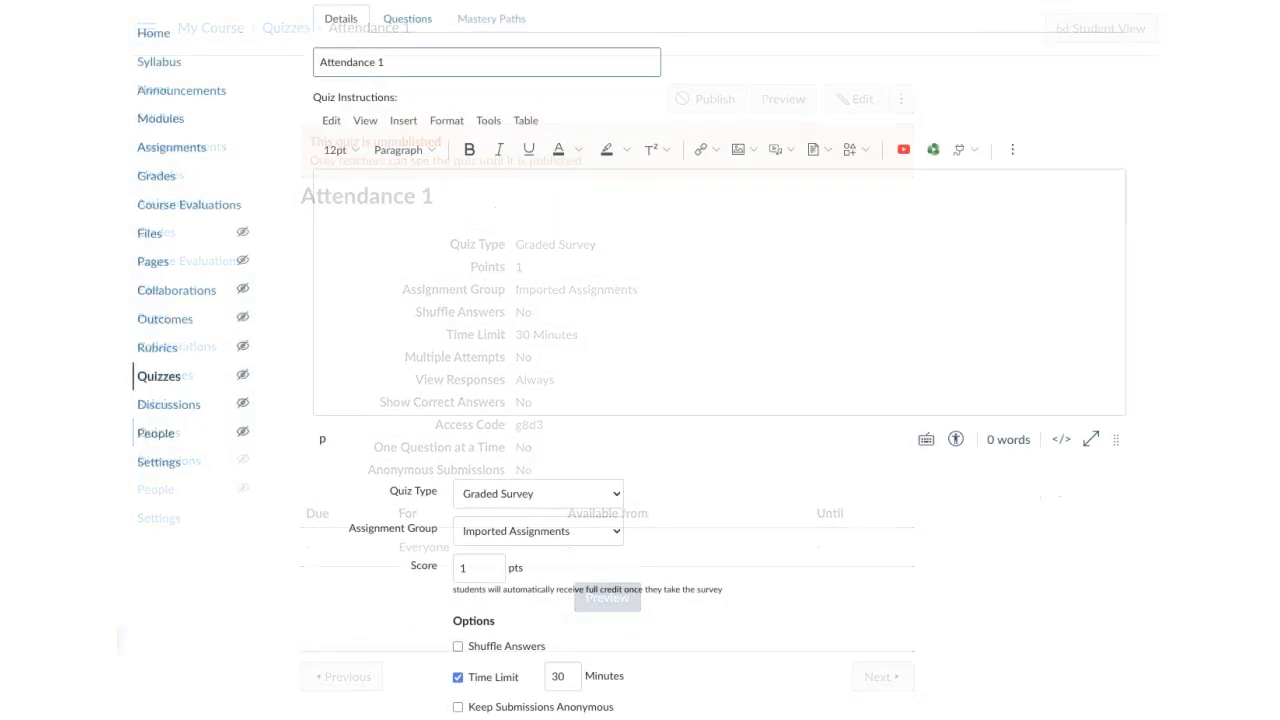
scroll(640, 360, down, 5)
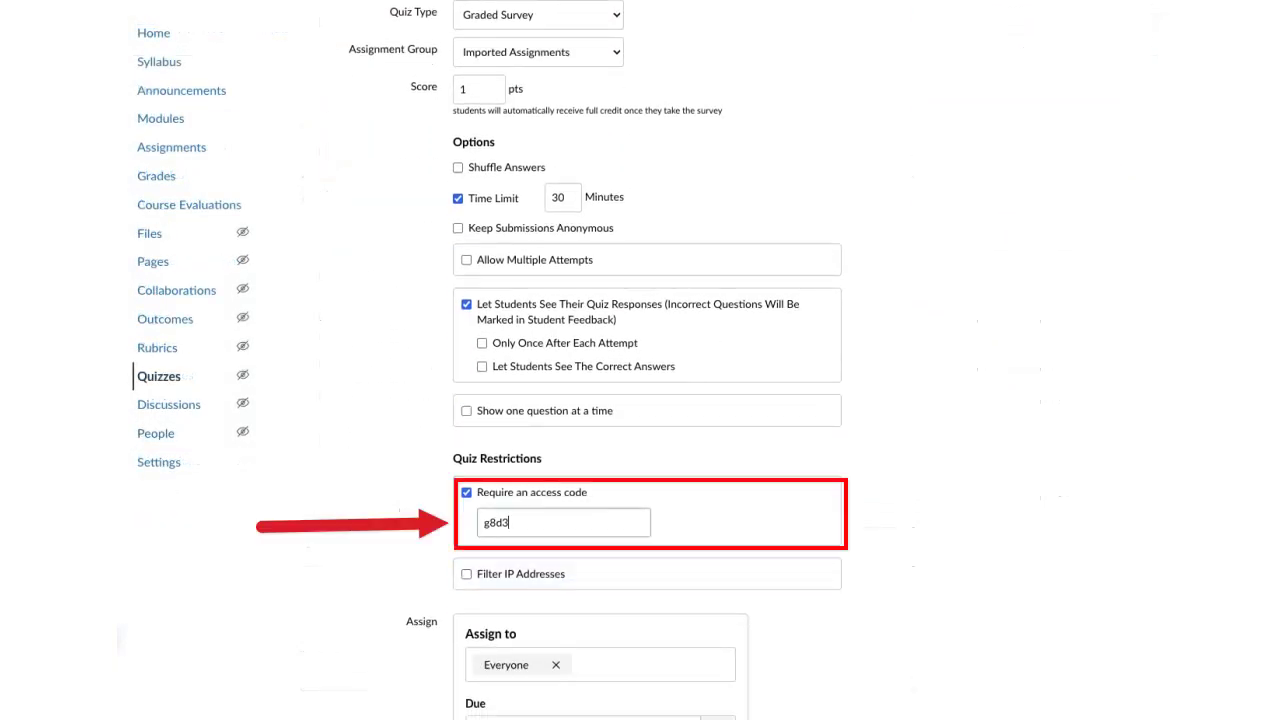
key(ctrl+a)
text(Introduction)
scroll(640, 360, down, 3)
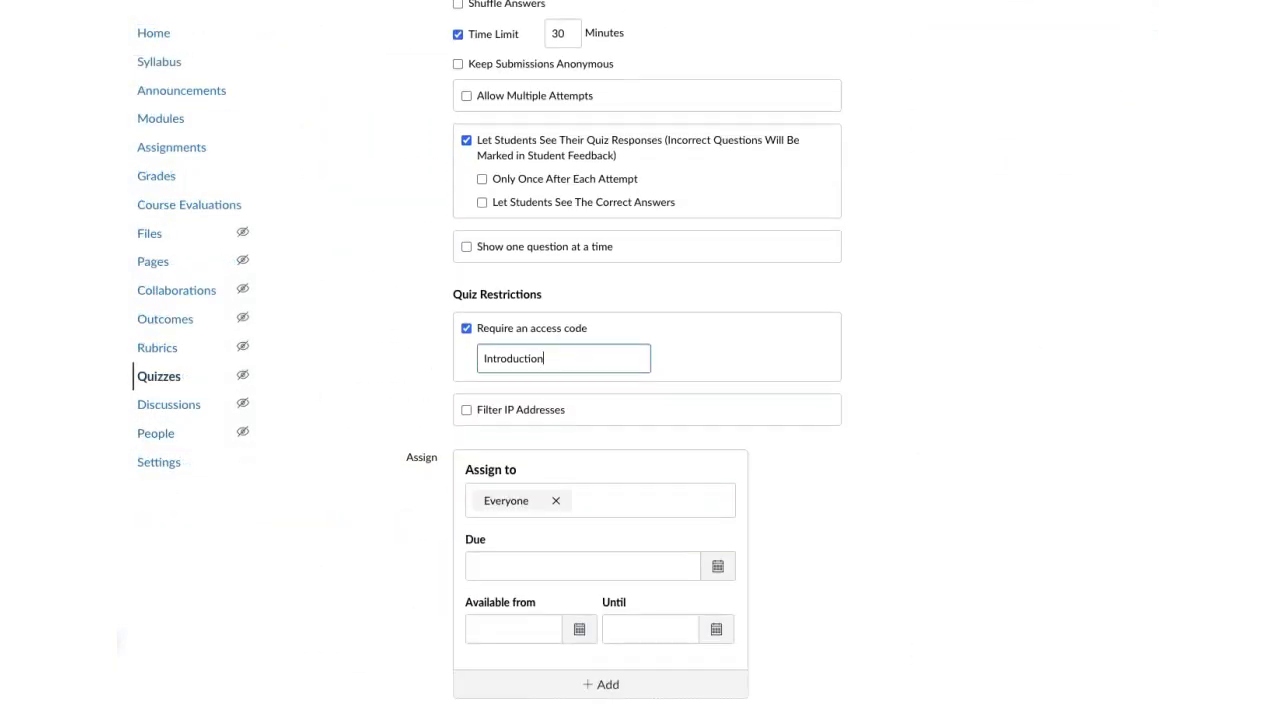
key(Tab)
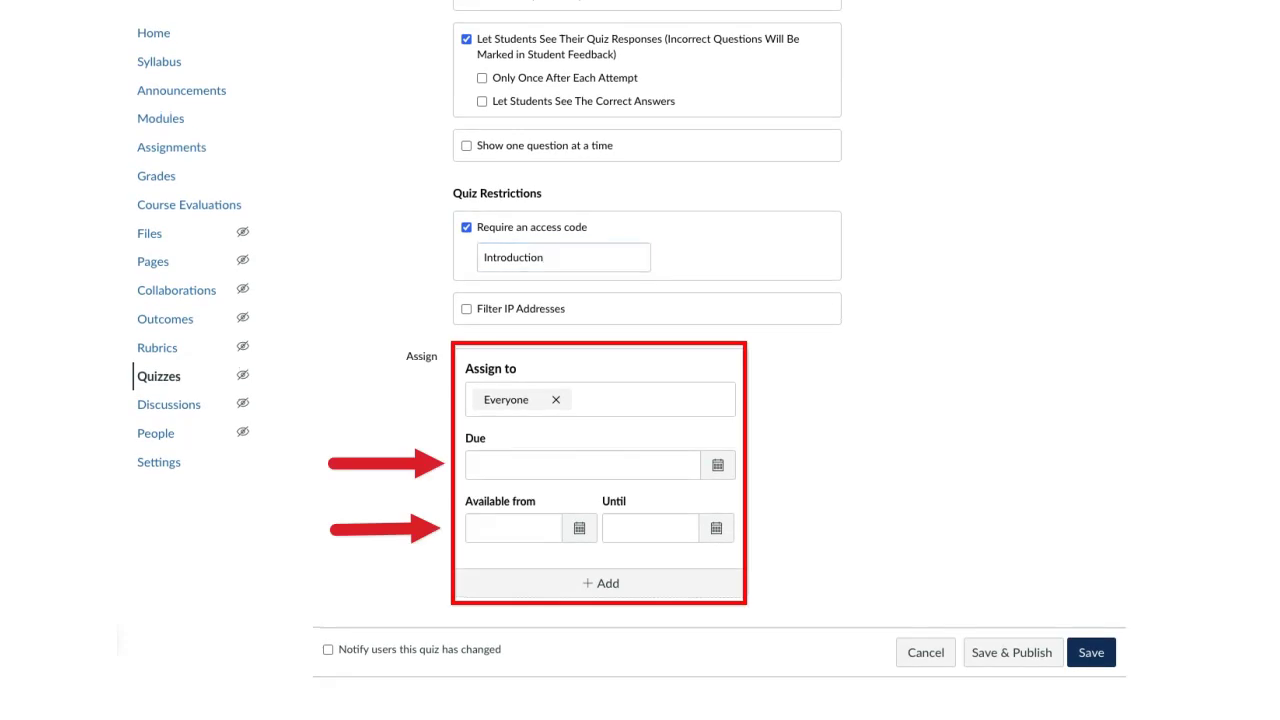
click(475, 464)
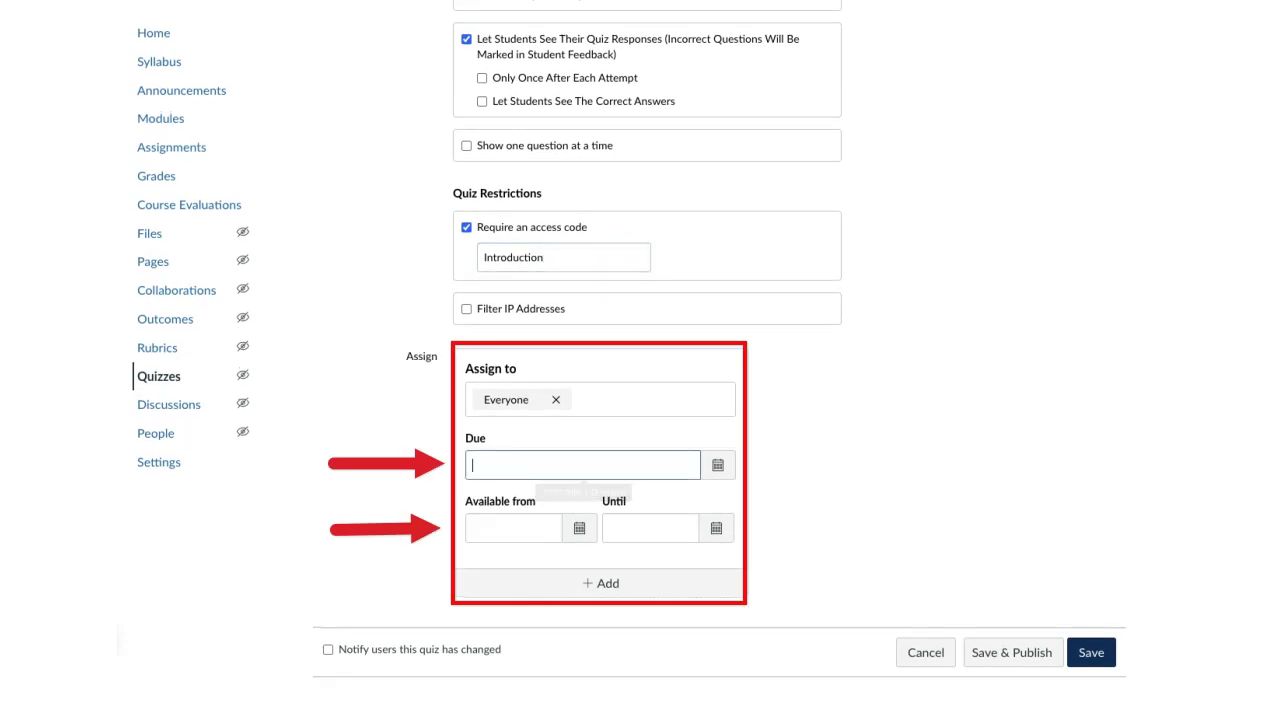
text(Jan 25, 2024, 4:00 PM)
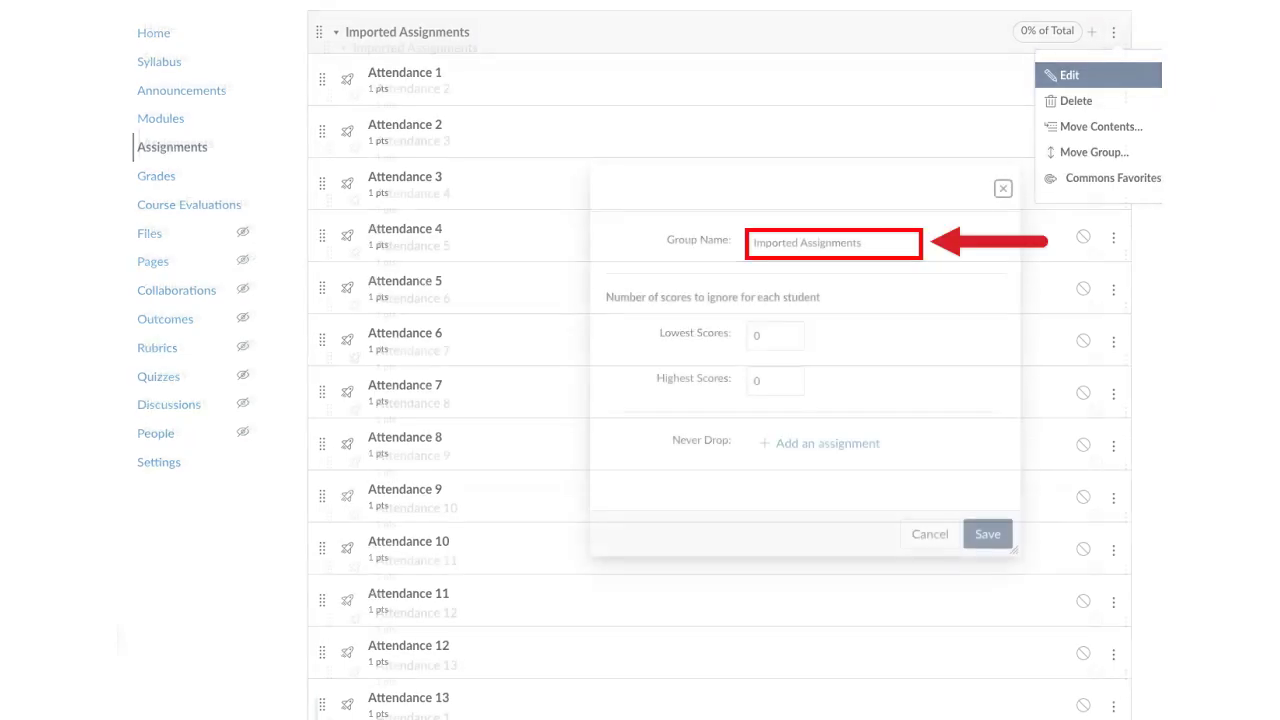
Step: Name the assignment group Attendance and set it to drop the lowest score
text(Attendance)
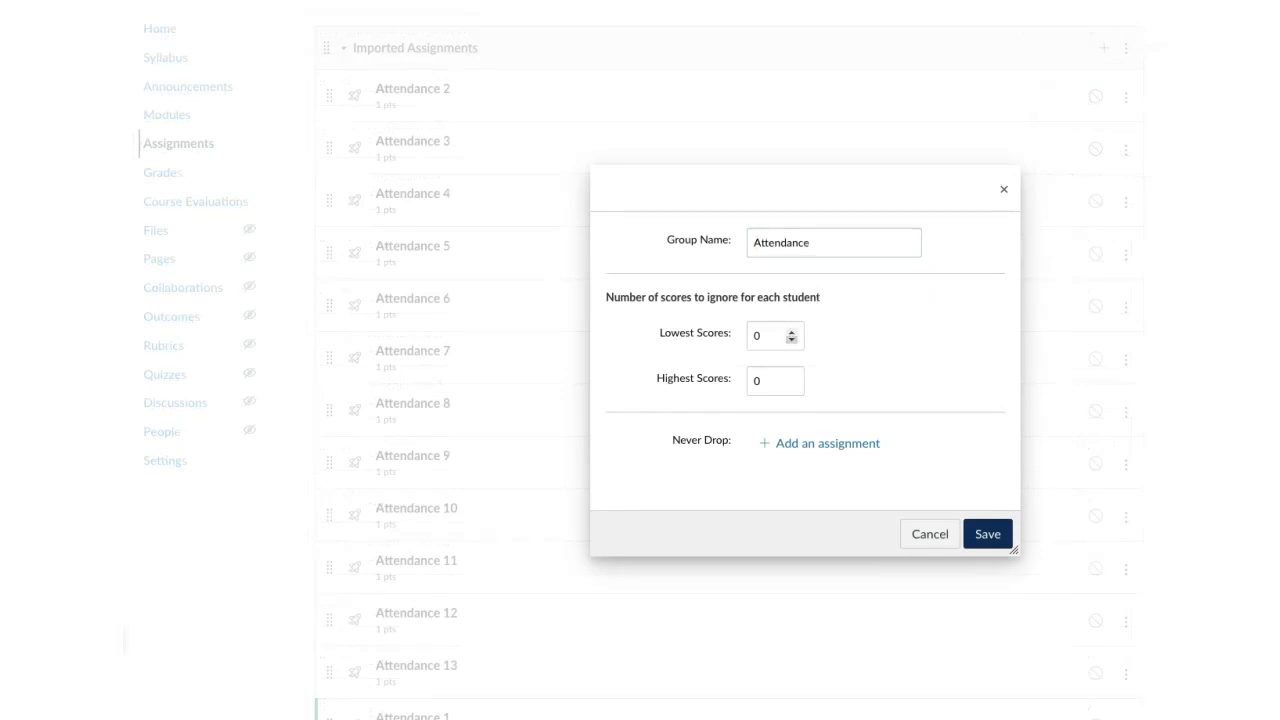
key(Up)
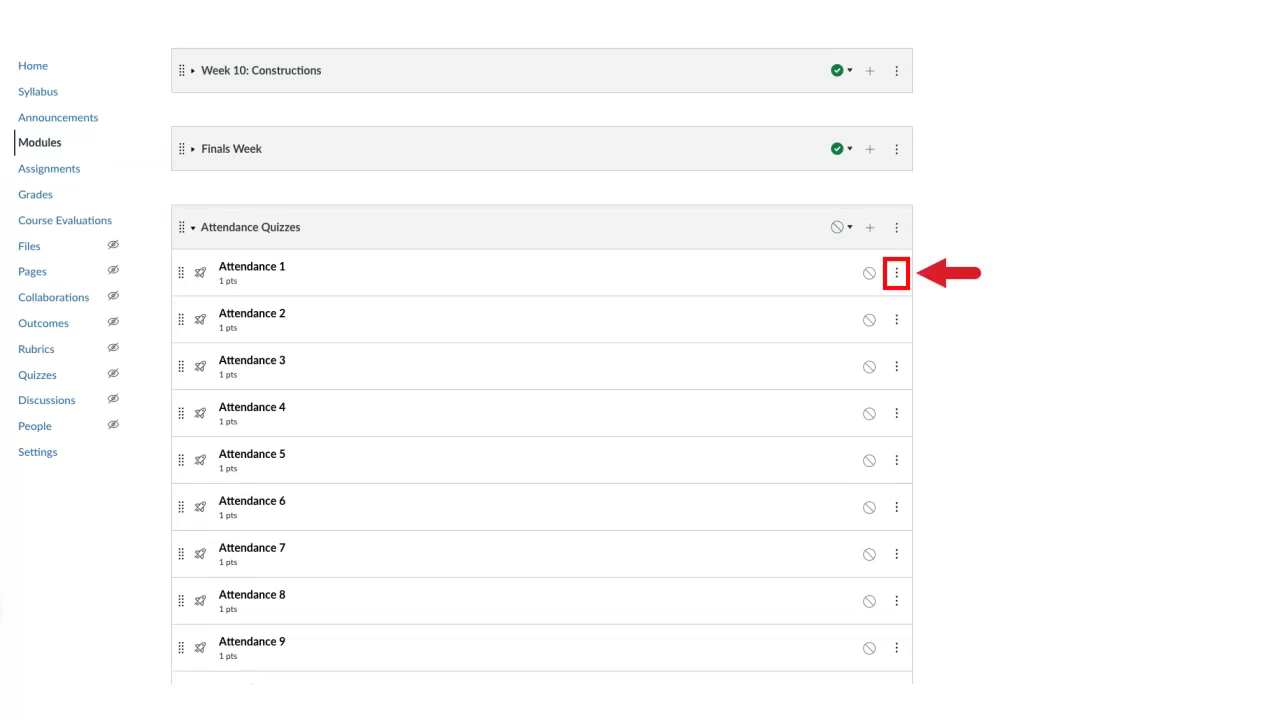
Step: Move the Attendance 1 quiz into Week 1: Introduction, placed At the Bottom
click(896, 272)
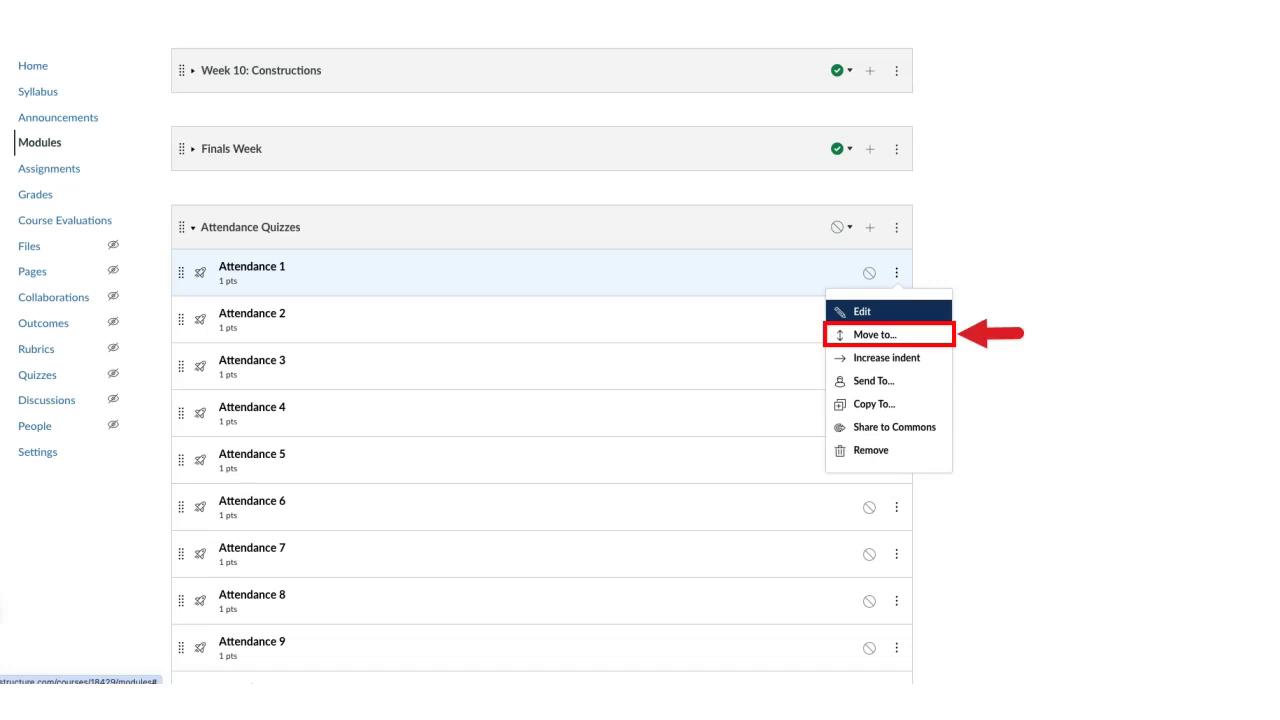
key(Down)
key(Return)
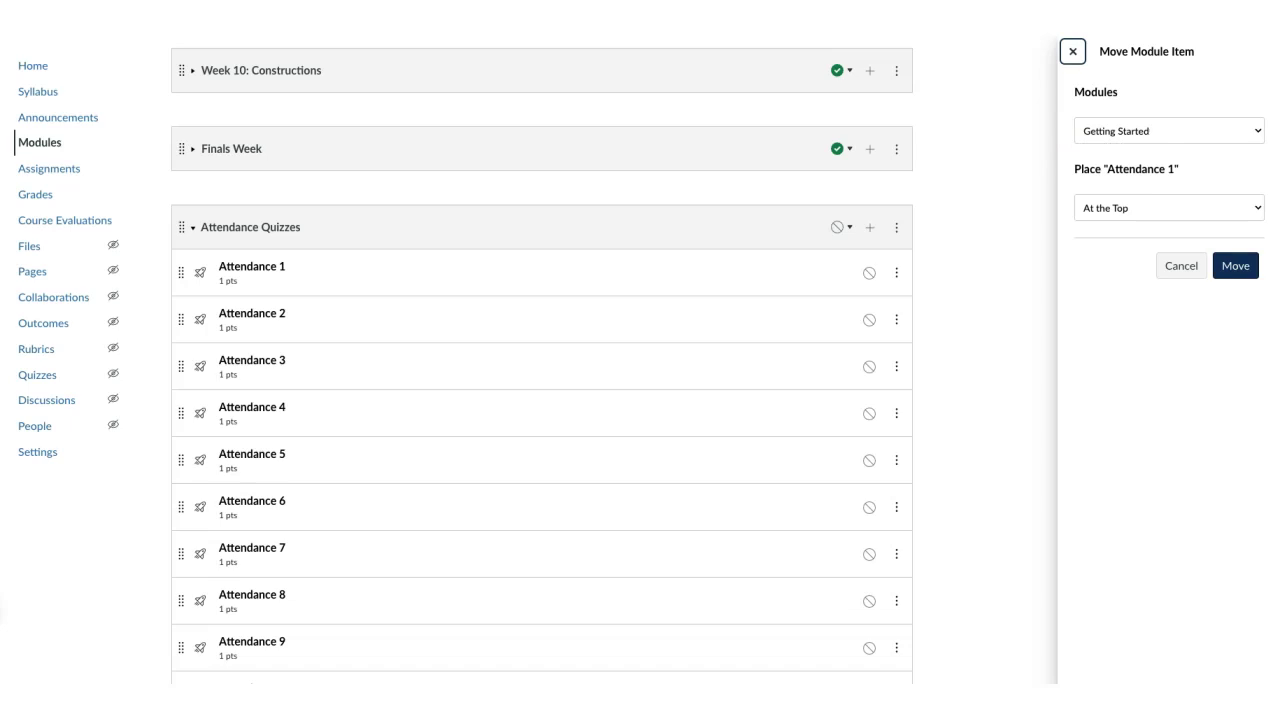
key(Tab)
key(space)
key(Down)
key(Return)
key(Tab)
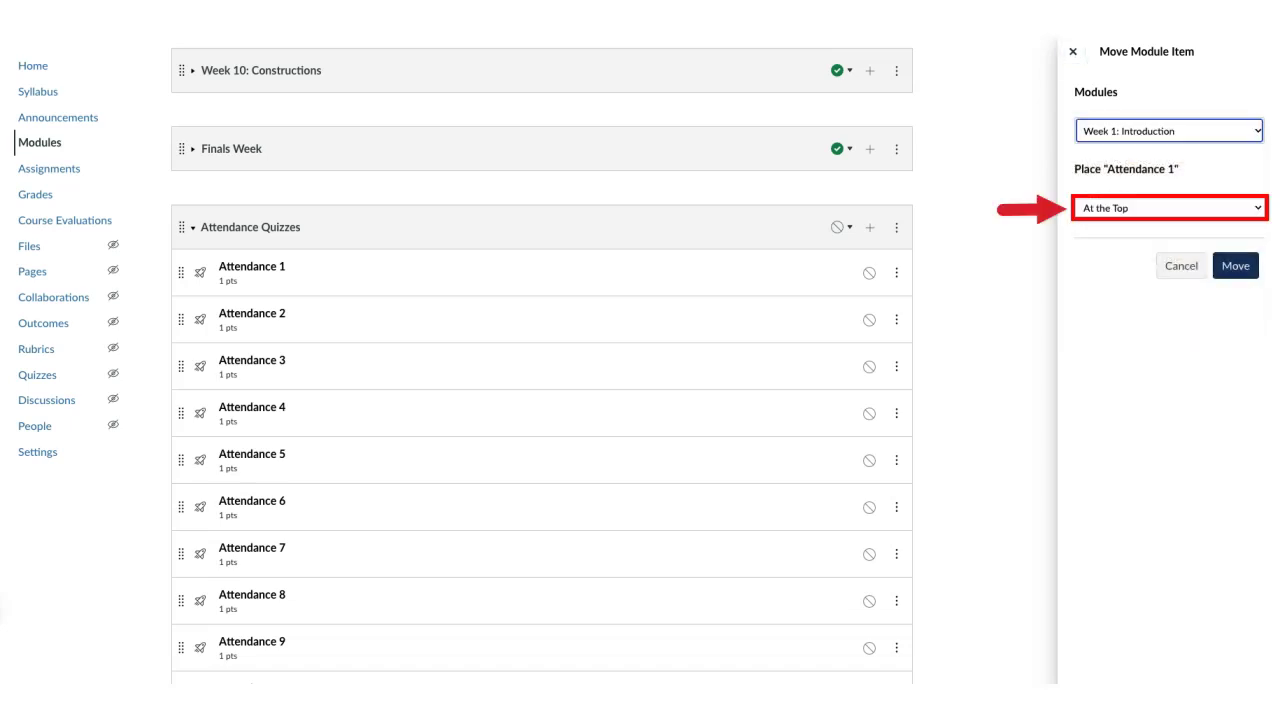
key(space)
key(Down)
key(Down)
key(Down)
key(Return)
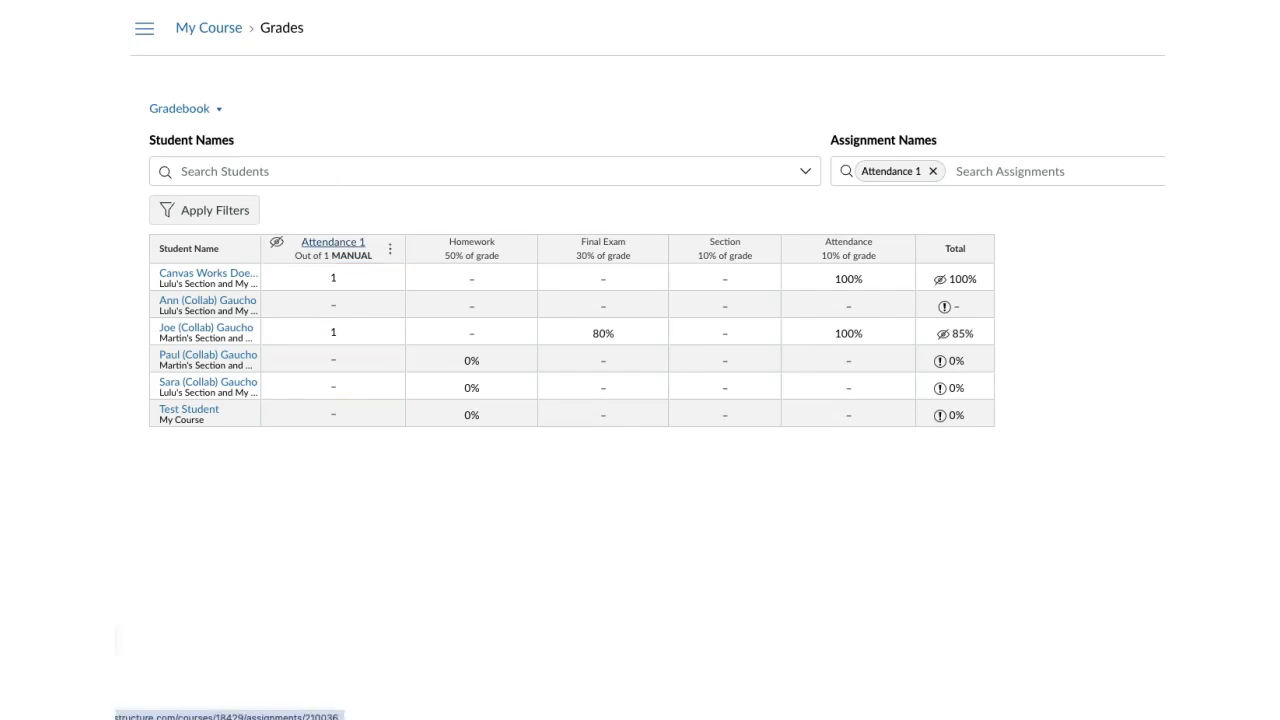
Step: Enter 0 as the default grade for the Attendance 1 column
click(390, 248)
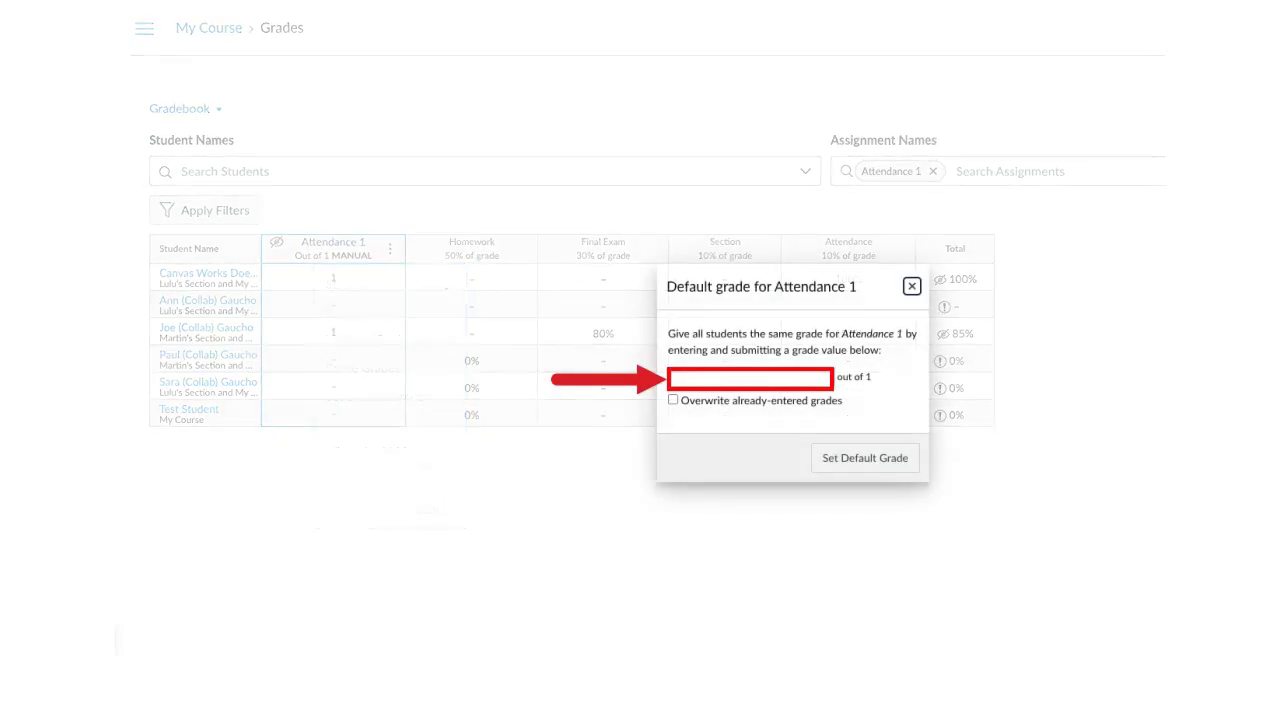
text(0)
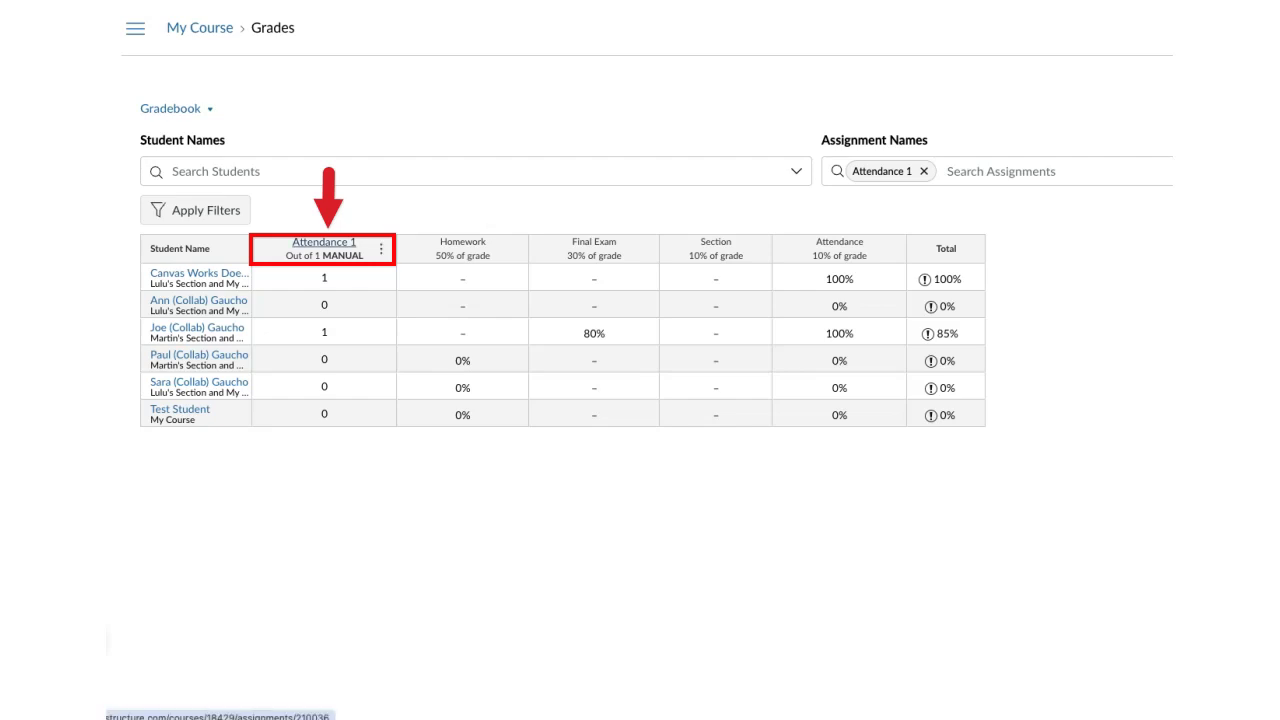
Step: Open the Attendance 1 column menu to message students who have not yet submitted
click(380, 248)
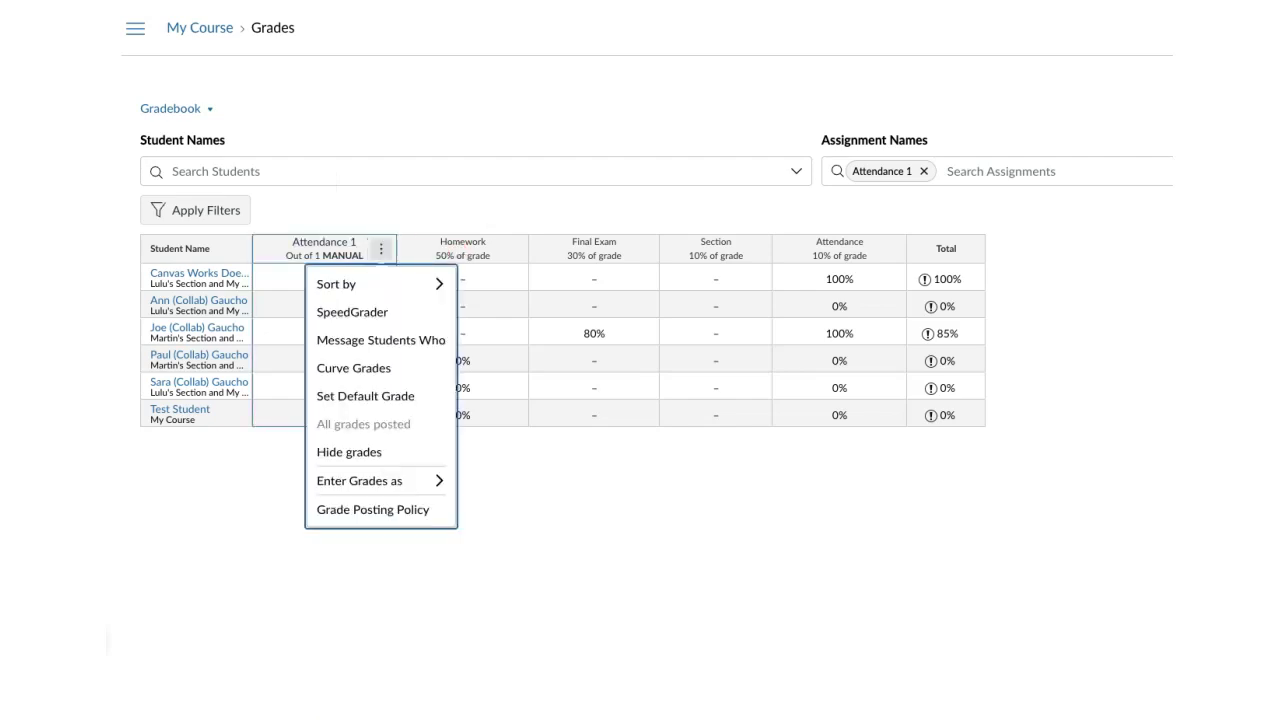